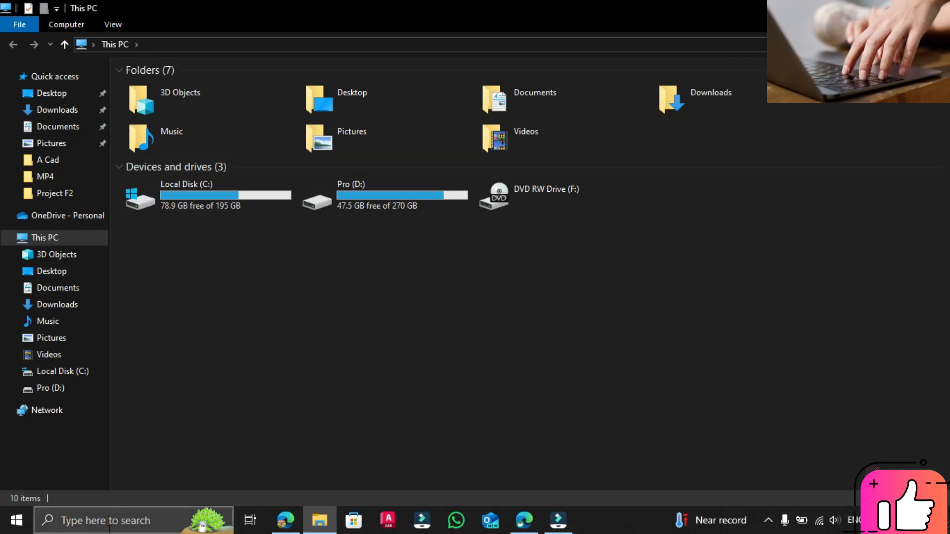
Step: Search Windows for "disk mana", open the tool to create and format hard disk partitions, and maximize its window
{"action": "left_click", "coordinate": [86, 523]}
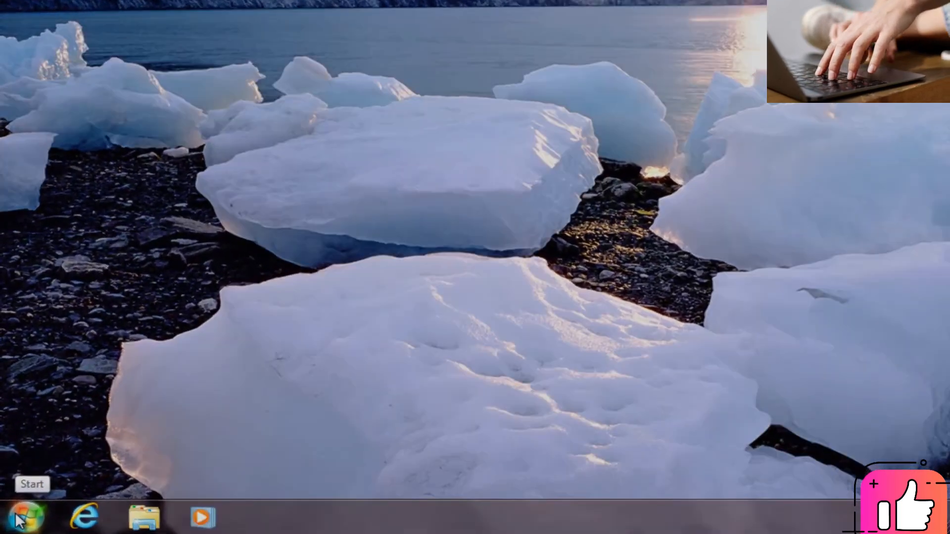
{"action": "left_click", "coordinate": [19, 520]}
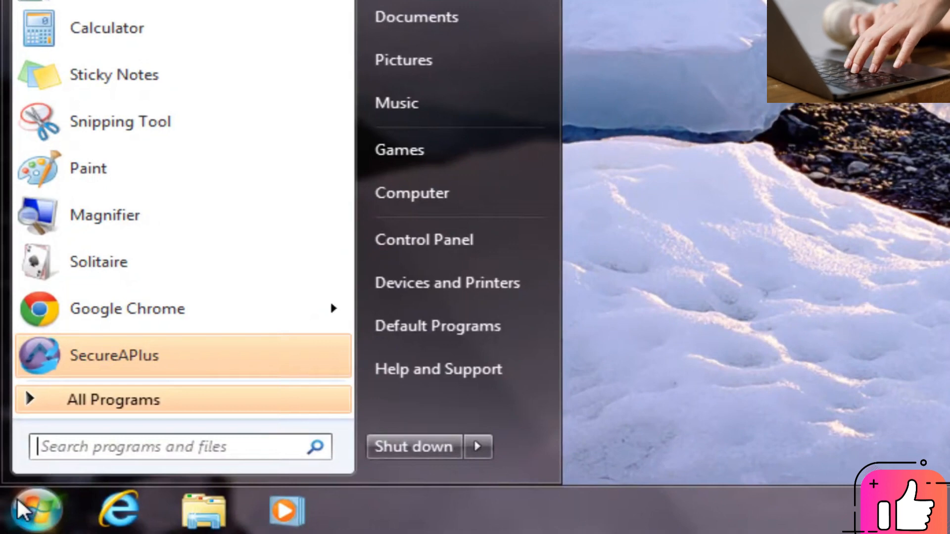
{"action": "type", "text": "disk"}
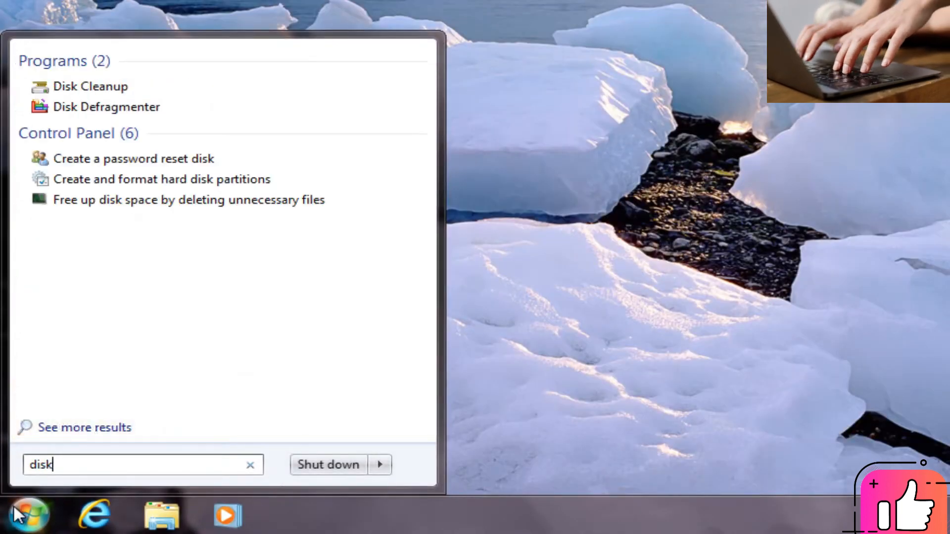
{"action": "type", "text": " mana"}
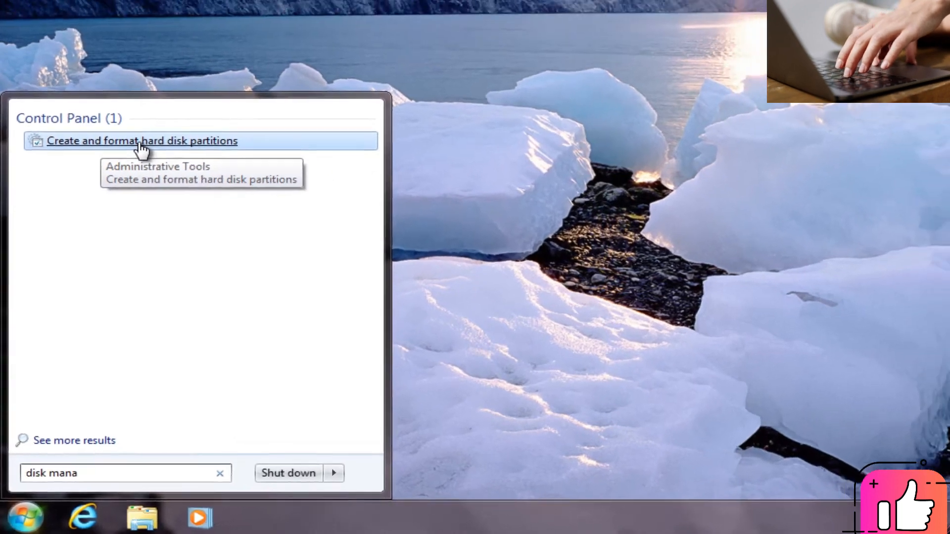
{"action": "left_click", "coordinate": [141, 94]}
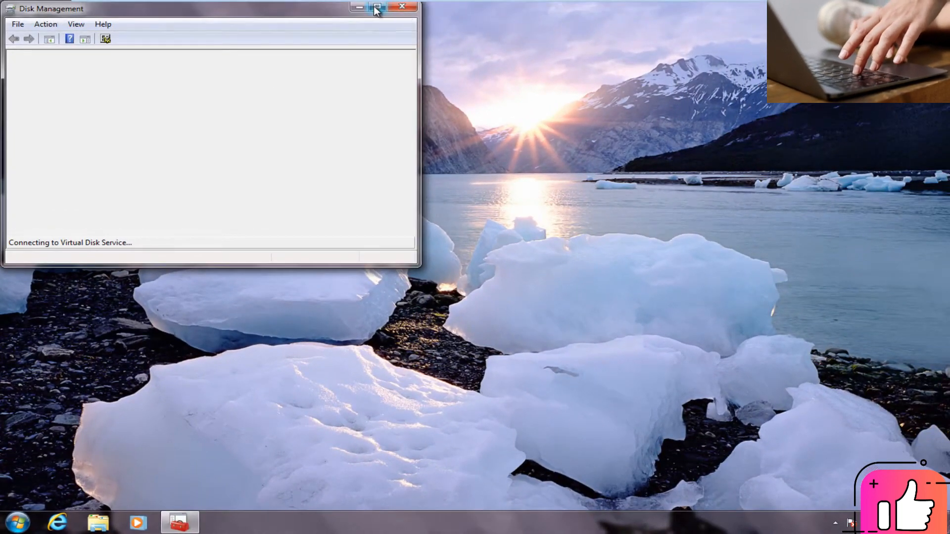
{"action": "left_click", "coordinate": [376, 7]}
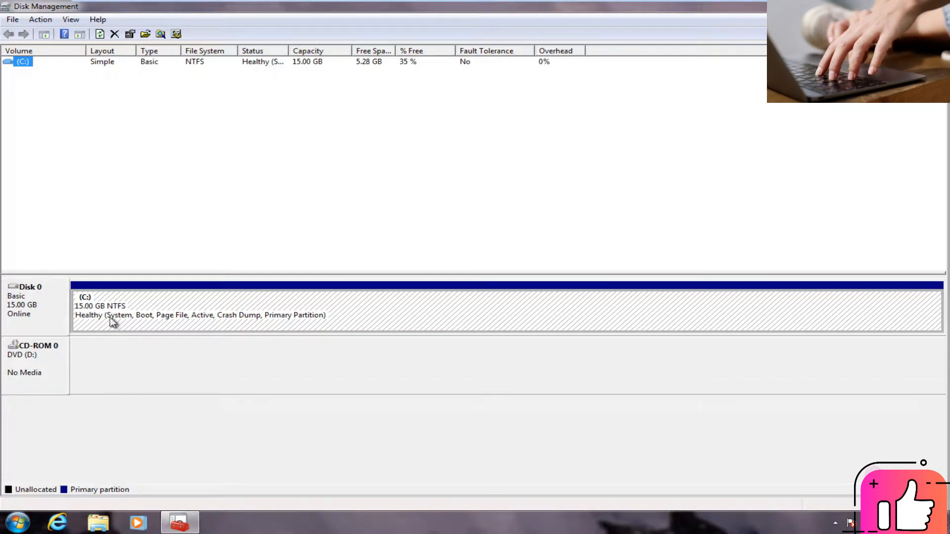
Step: View the drives listed under Computer, and close that window
{"action": "left_click", "coordinate": [18, 522]}
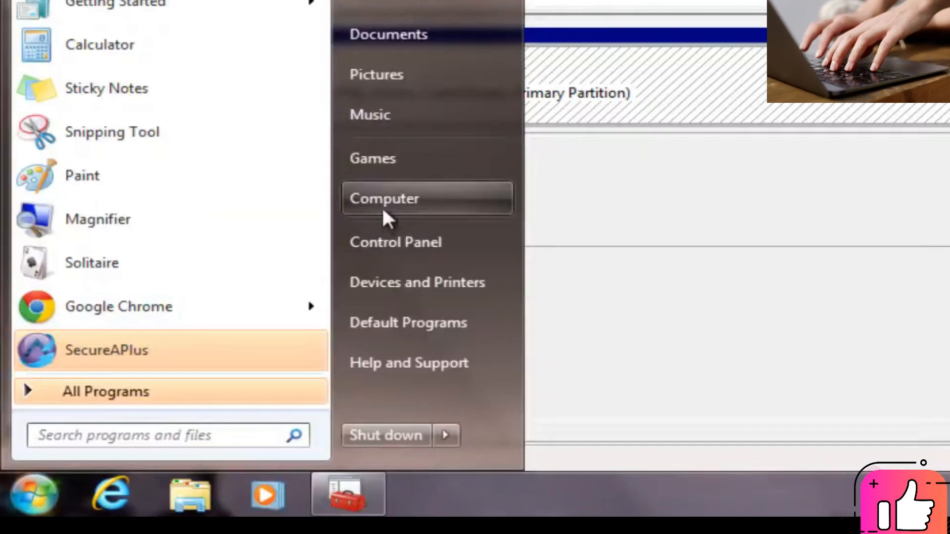
{"action": "left_click", "coordinate": [384, 210]}
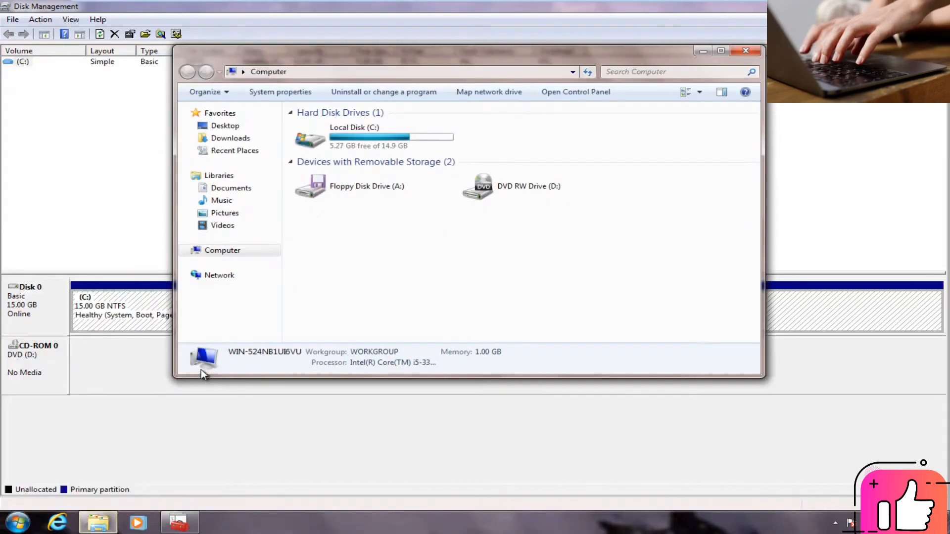
{"action": "left_click", "coordinate": [742, 51]}
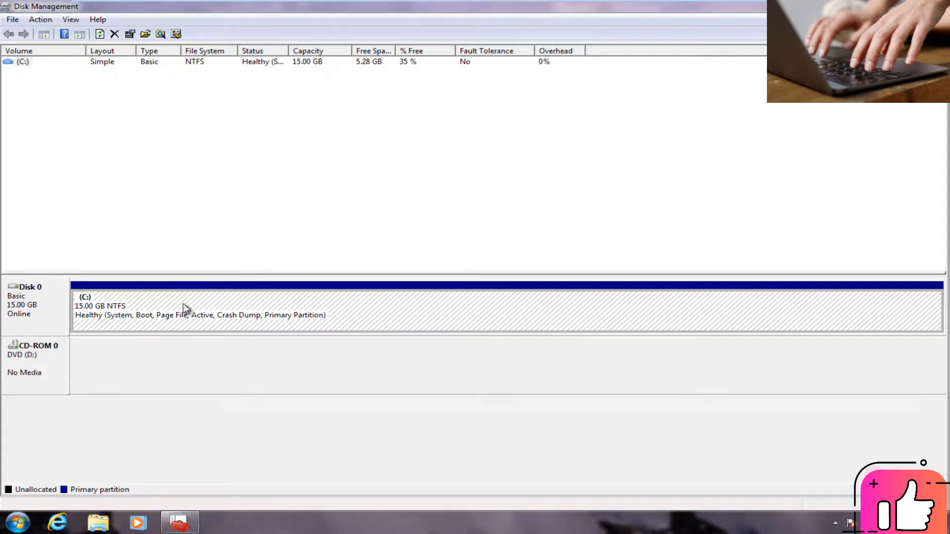
Step: Shrink the C: volume on Disk 0 by 1024 MB
{"action": "right_click", "coordinate": [183, 306]}
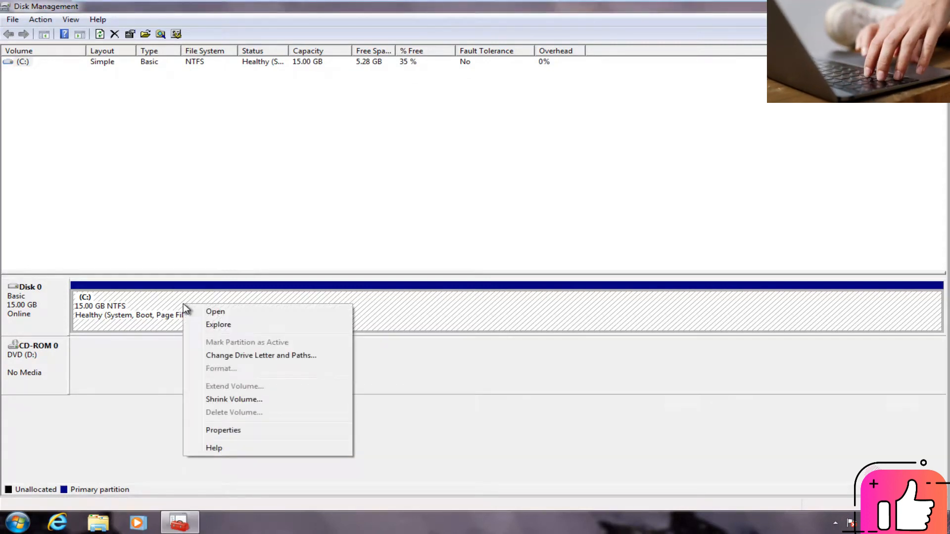
{"action": "left_click", "coordinate": [128, 303]}
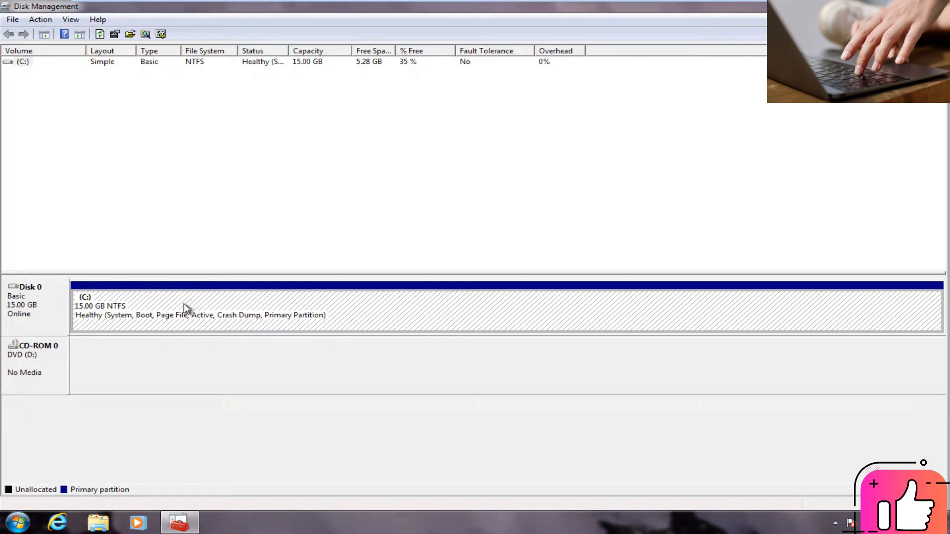
{"action": "right_click", "coordinate": [218, 309]}
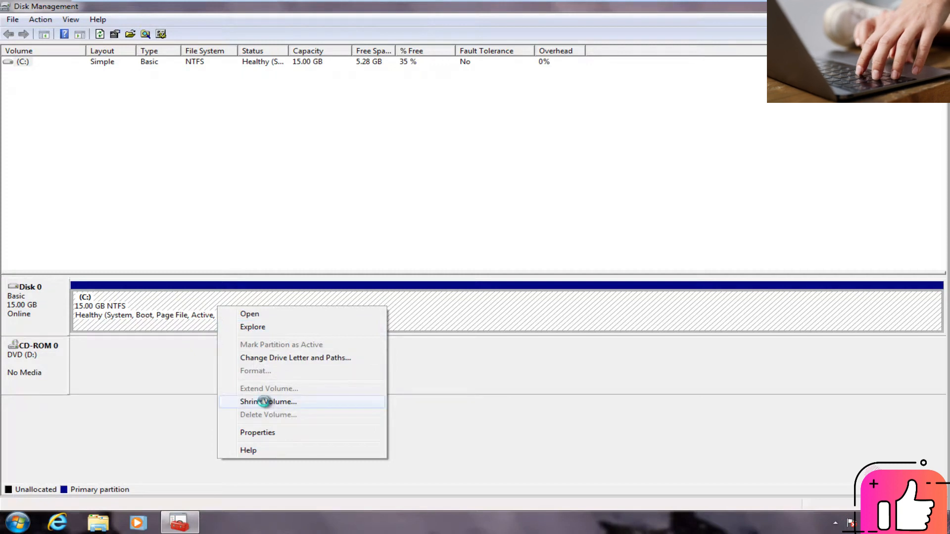
{"action": "left_click", "coordinate": [264, 402]}
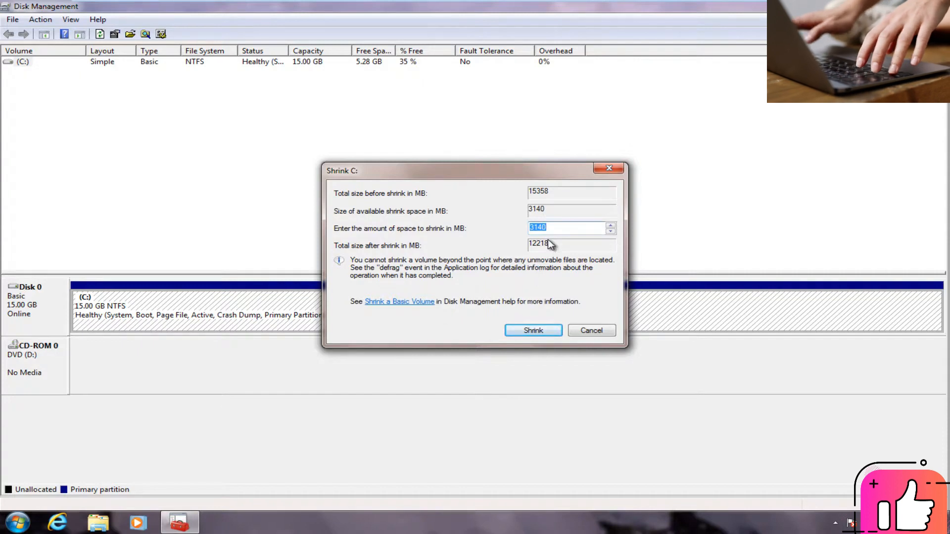
{"action": "type", "text": "120"}
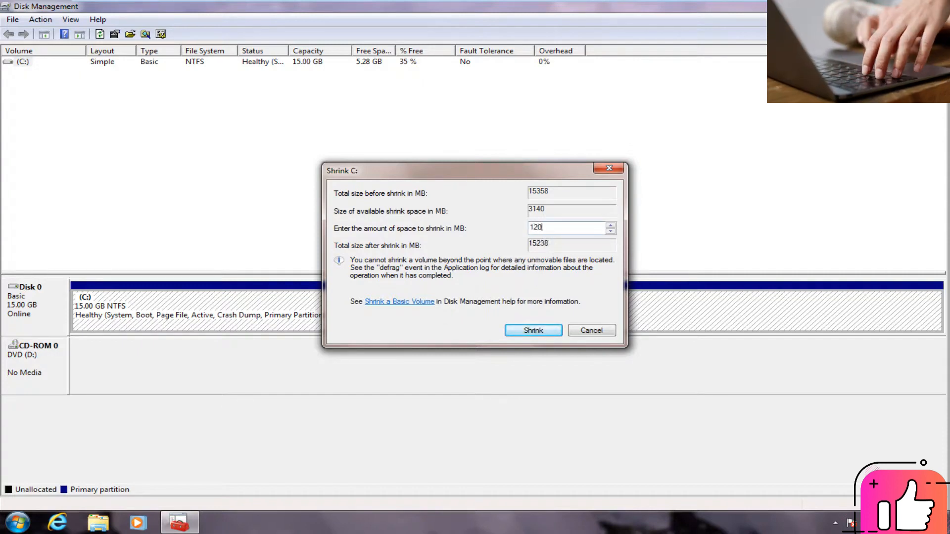
{"action": "key", "text": "BackSpace"}
{"action": "key", "text": "BackSpace"}
{"action": "type", "text": "024"}
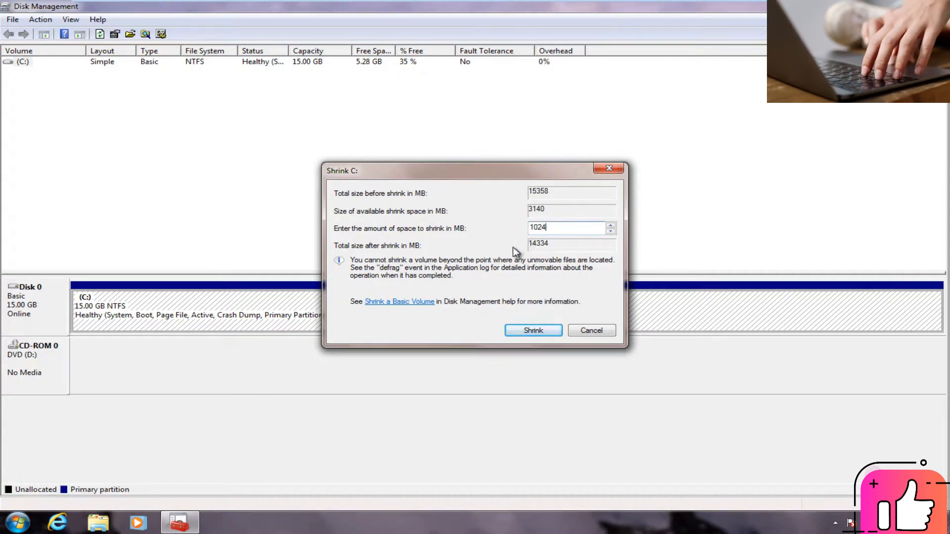
{"action": "left_click", "coordinate": [522, 337]}
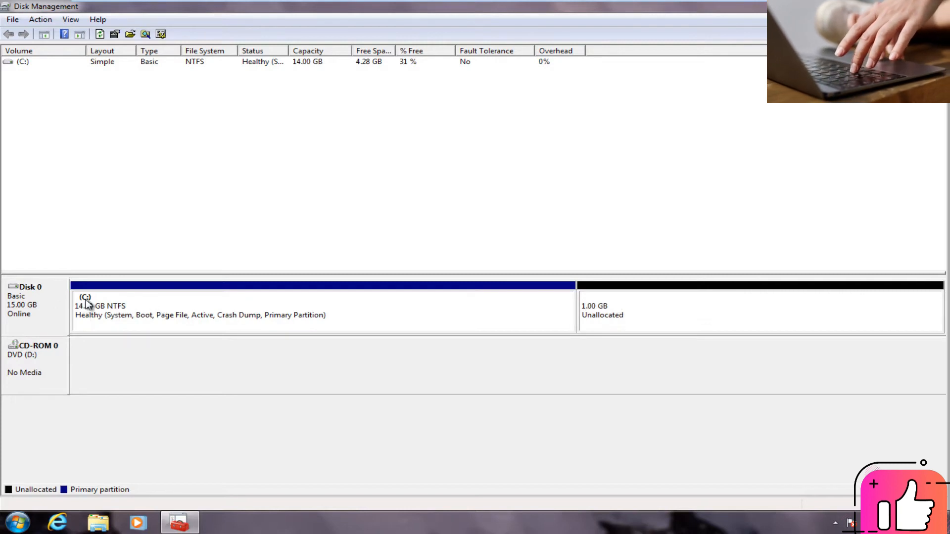
Step: Start a new simple volume on the unallocated space of Disk 0 and accept a volume size of 1023 MB
{"action": "right_click", "coordinate": [606, 305]}
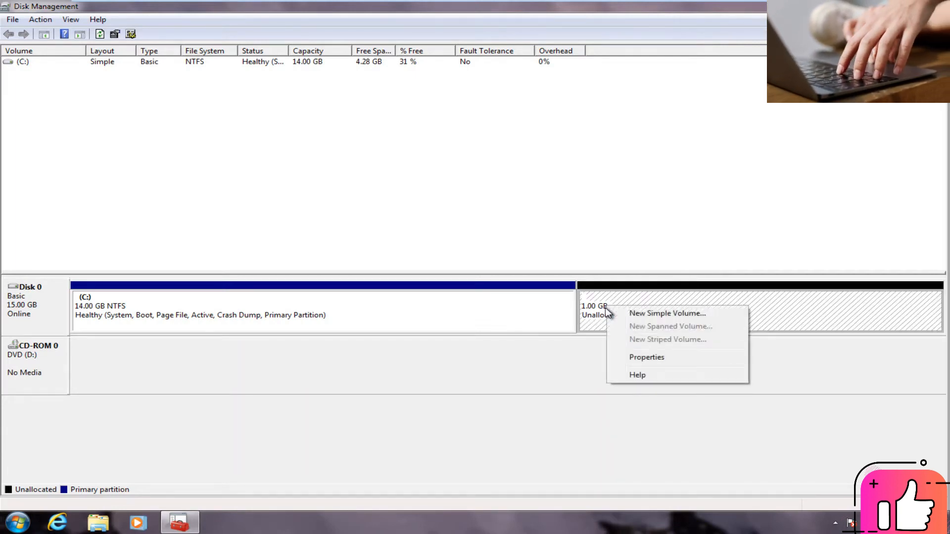
{"action": "left_click", "coordinate": [640, 314]}
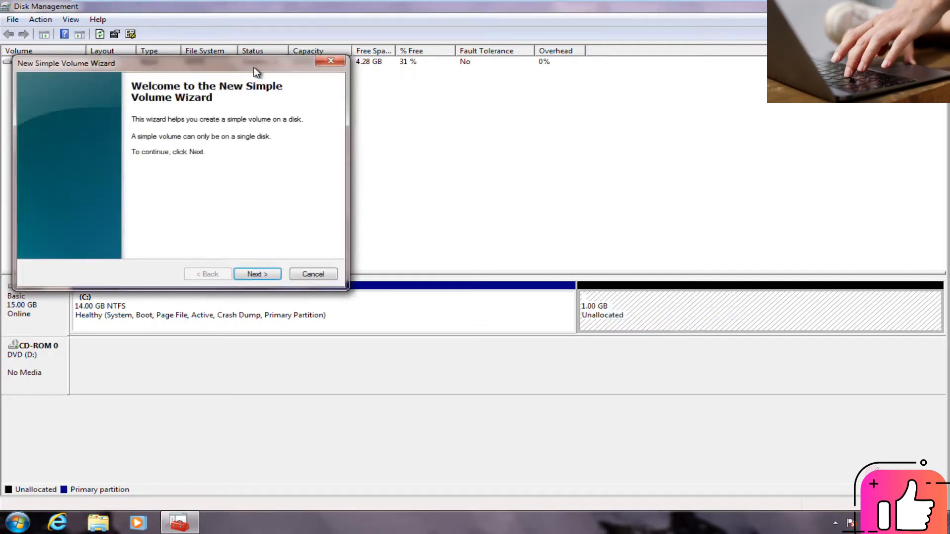
{"action": "left_click_drag", "start_coordinate": [255, 72], "coordinate": [412, 147]}
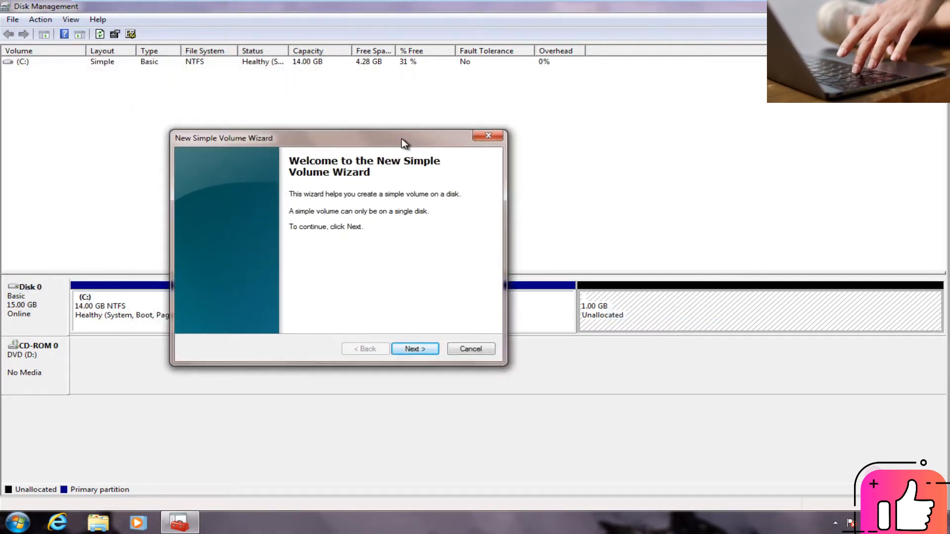
{"action": "left_click", "coordinate": [409, 350]}
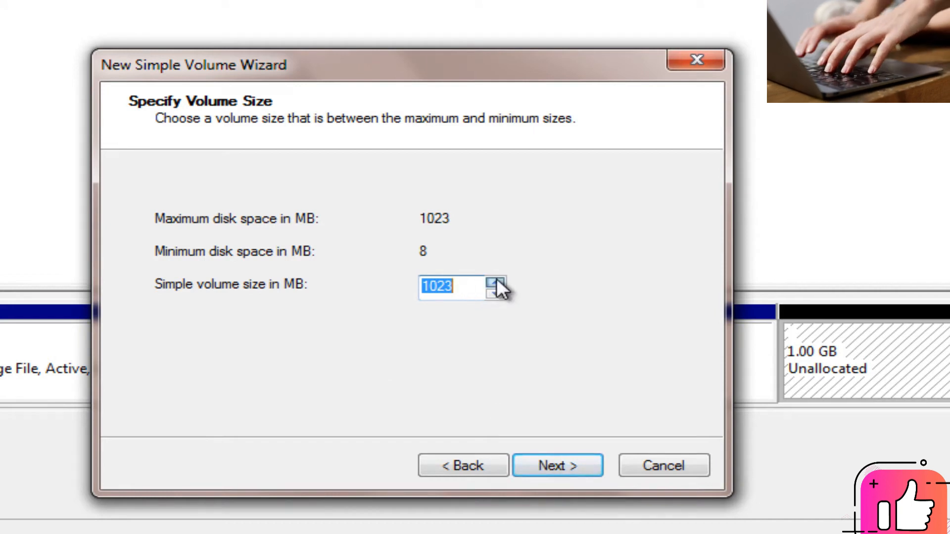
{"action": "left_click", "coordinate": [541, 465]}
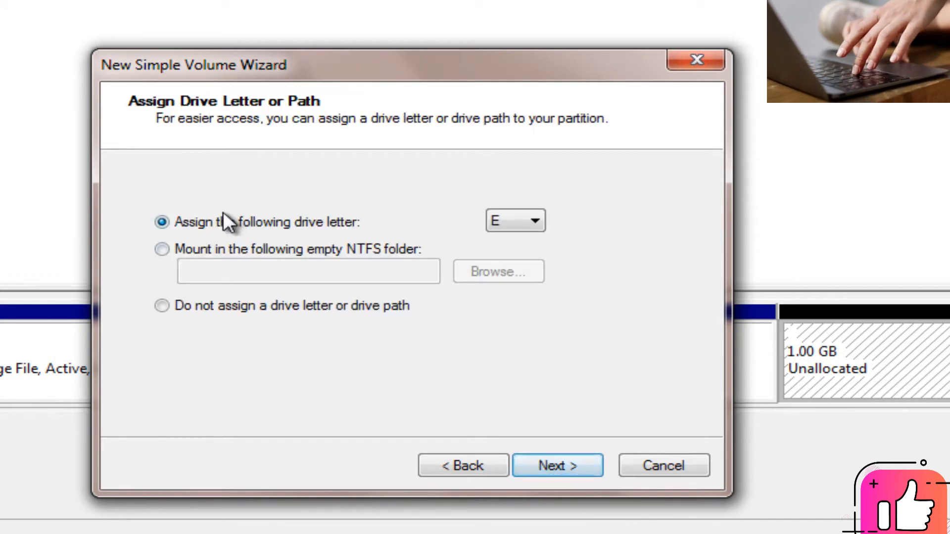
Step: Assign drive letter H to the new volume and continue to the format settings
{"action": "left_click", "coordinate": [493, 218]}
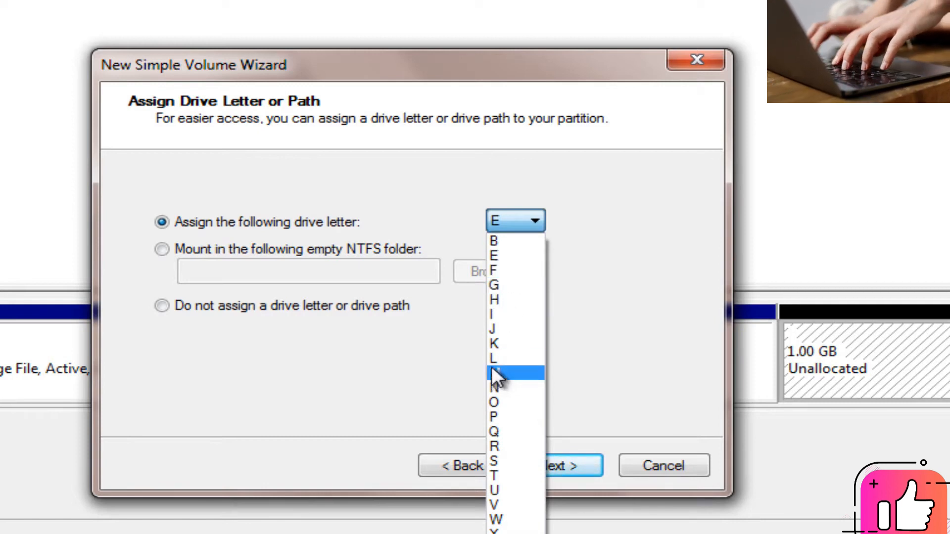
{"action": "left_click", "coordinate": [498, 299]}
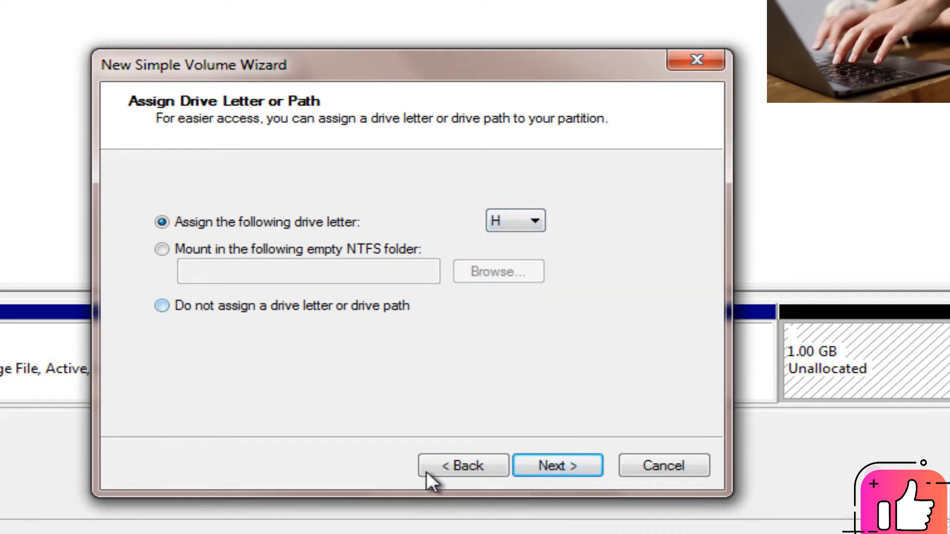
{"action": "left_click", "coordinate": [545, 474]}
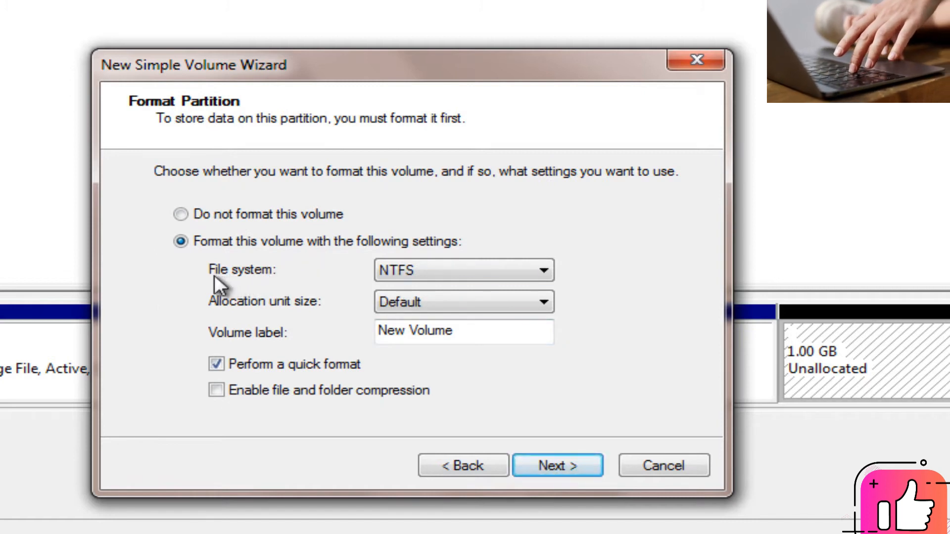
Step: Label the volume Backup, keep NTFS, the default allocation unit size and quick format, and finish creating the volume
{"action": "left_click", "coordinate": [429, 270]}
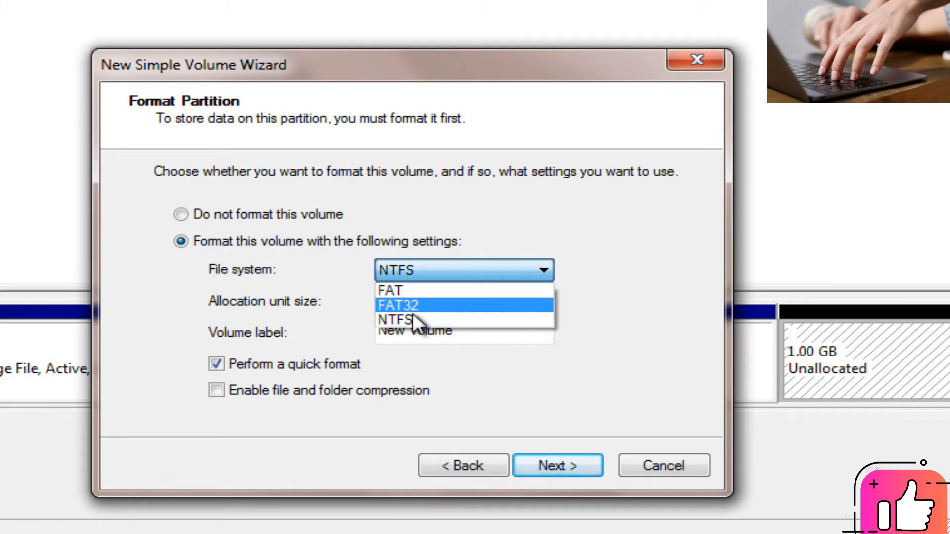
{"action": "left_click", "coordinate": [655, 226]}
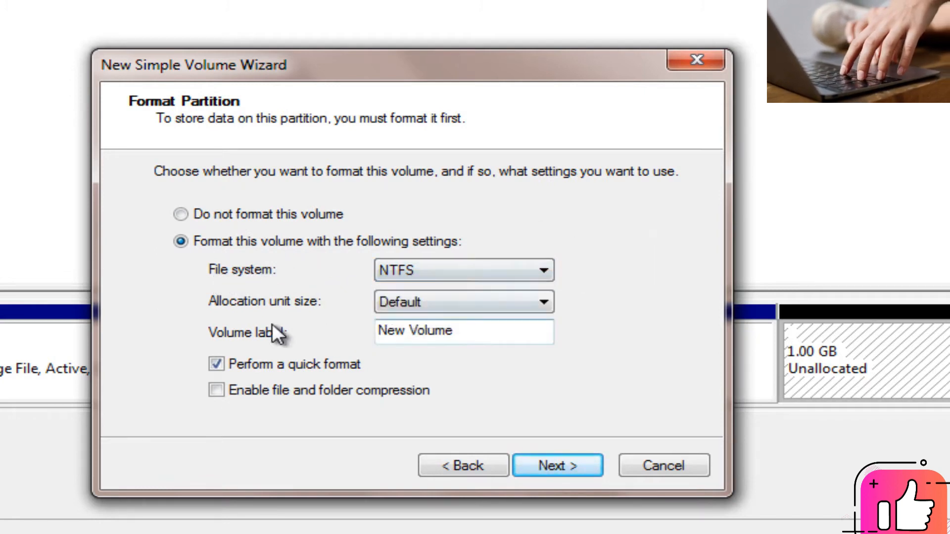
{"action": "left_click", "coordinate": [381, 302]}
{"action": "left_click", "coordinate": [639, 233]}
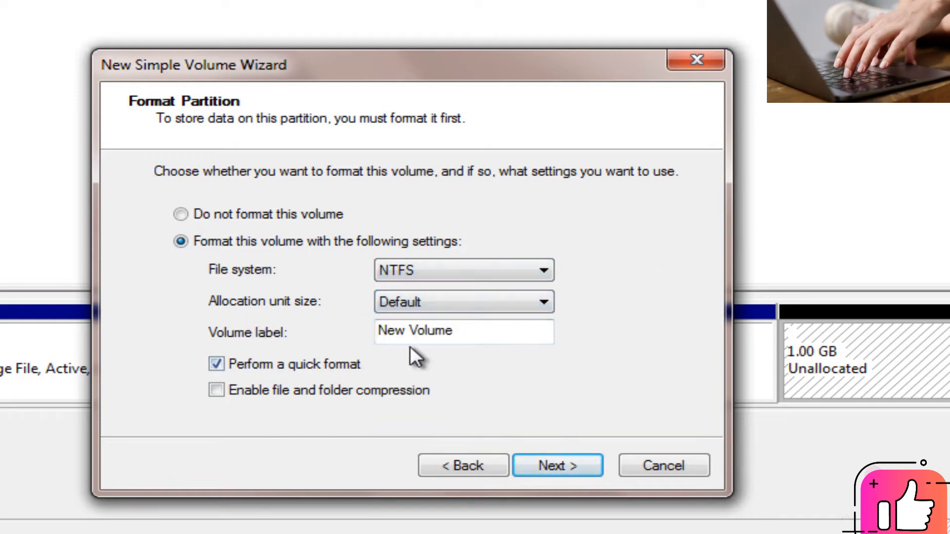
{"action": "left_click_drag", "start_coordinate": [464, 331], "coordinate": [264, 321]}
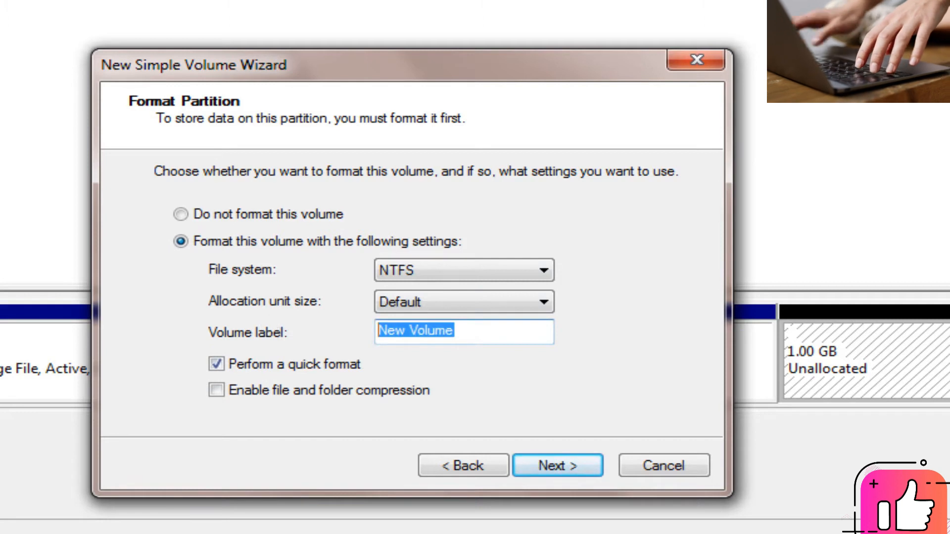
{"action": "type", "text": "Bakc"}
{"action": "key", "text": "BackSpace"}
{"action": "key", "text": "BackSpace"}
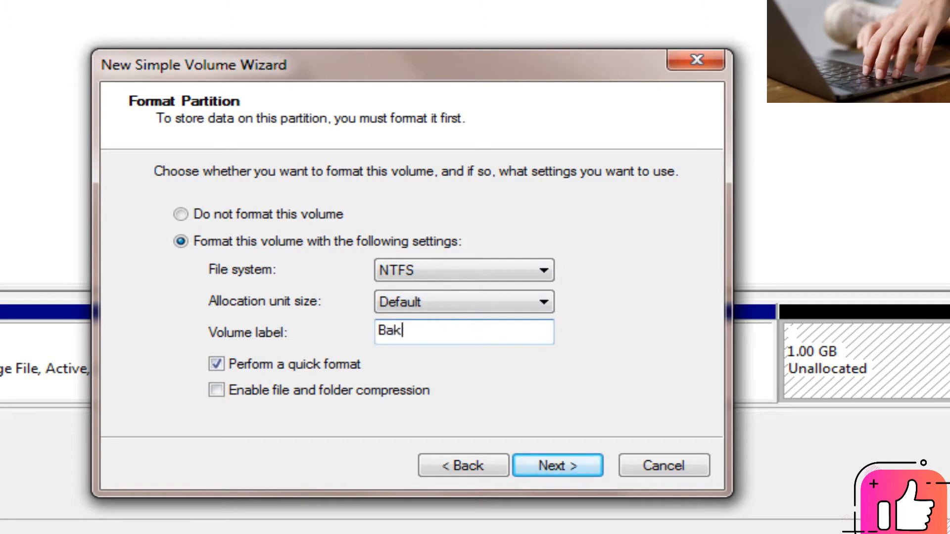
{"action": "type", "text": "ckup"}
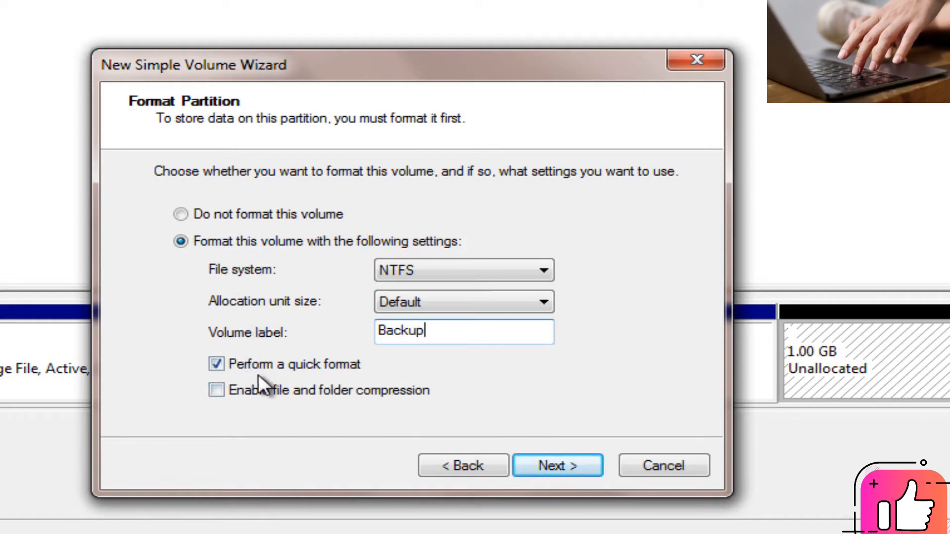
{"action": "left_click", "coordinate": [544, 464]}
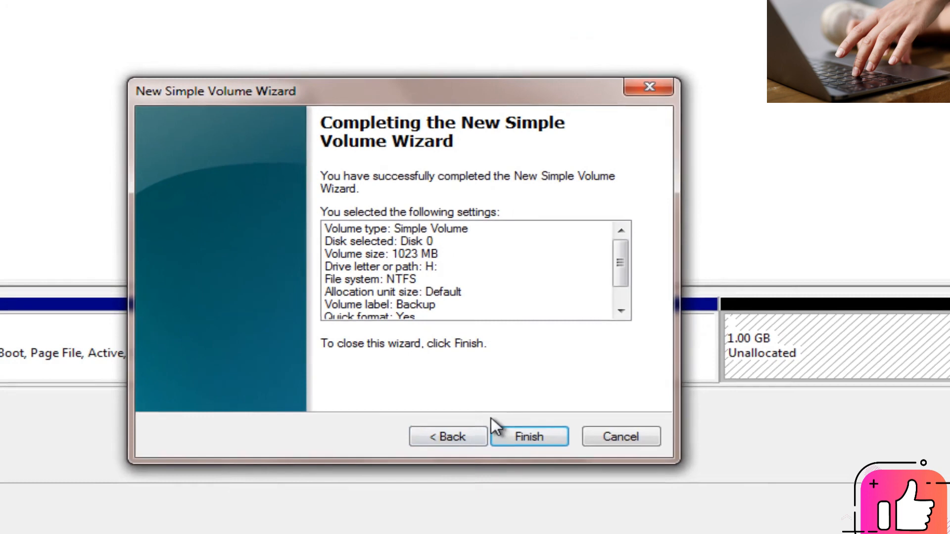
{"action": "left_click", "coordinate": [500, 433]}
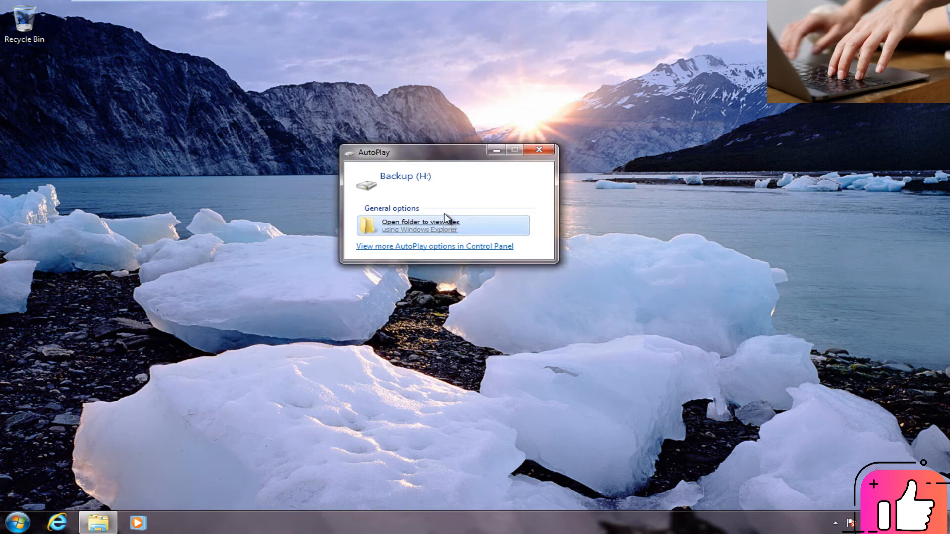
Step: Dismiss the AutoPlay prompt, show the drives under Computer, and select Backup (H:) to check its details
{"action": "left_click", "coordinate": [539, 150]}
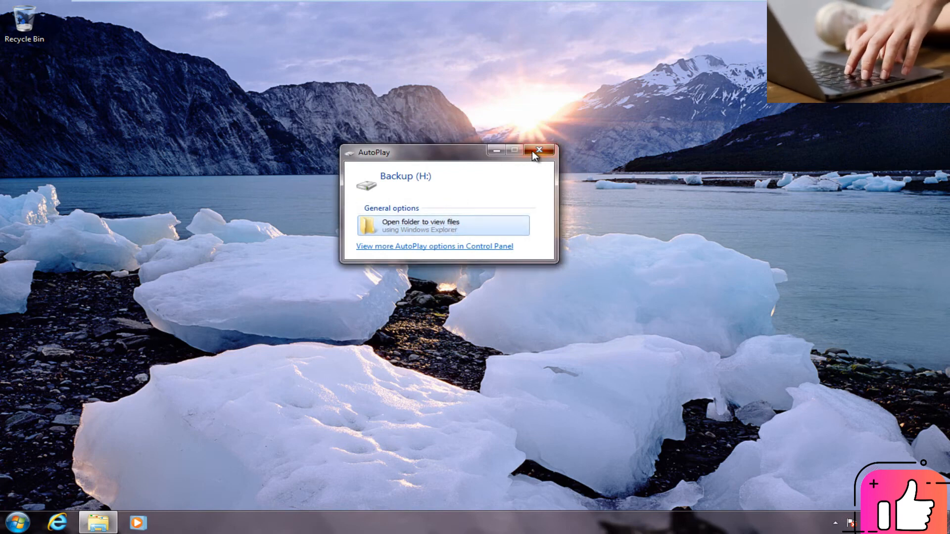
{"action": "left_click", "coordinate": [16, 524]}
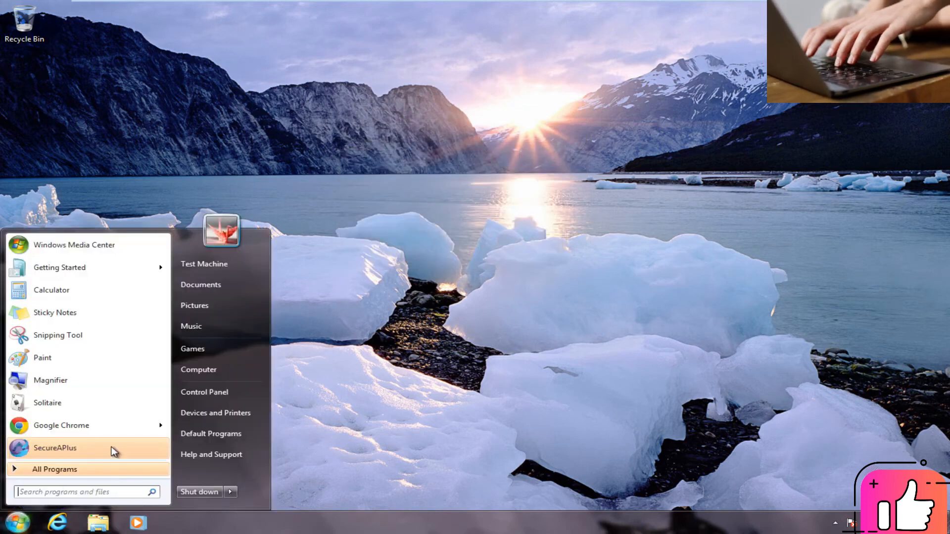
{"action": "left_click", "coordinate": [193, 370]}
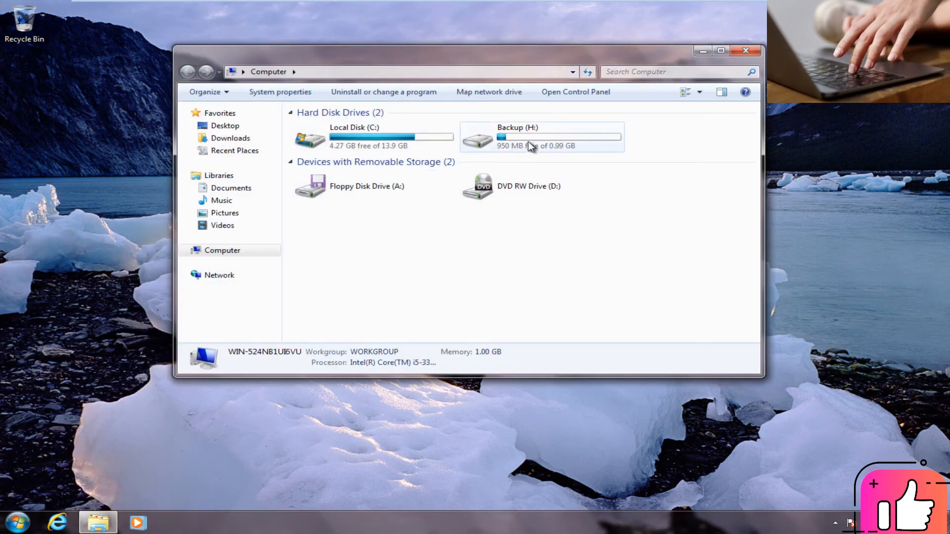
{"action": "left_click", "coordinate": [560, 149]}
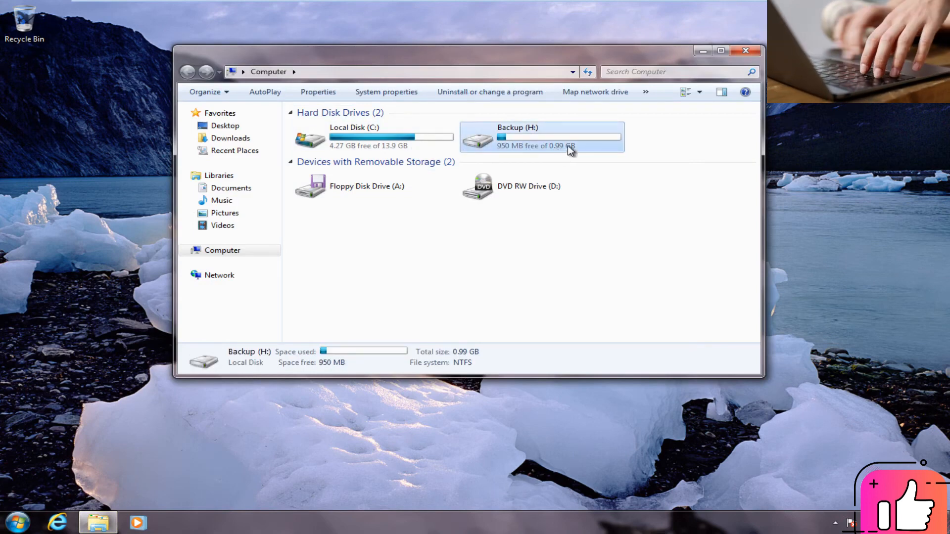